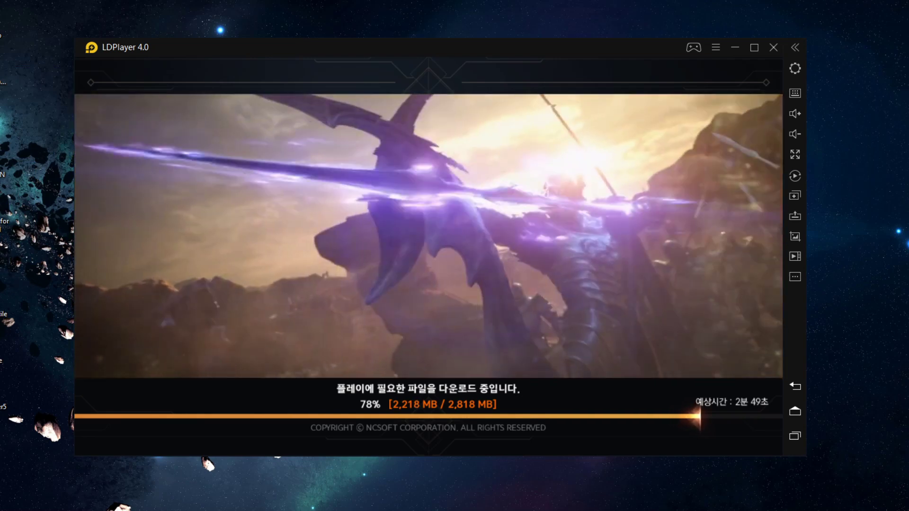
Move the LDPlayer4 shortcut to an empty area of the desktop and minimize the emulator window to expose it.
drag(4, 258, 312, 31)
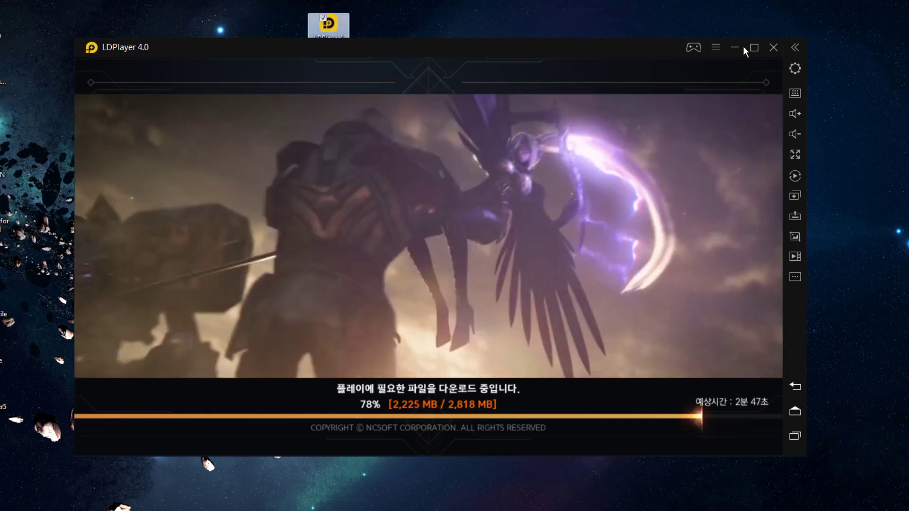
click(735, 49)
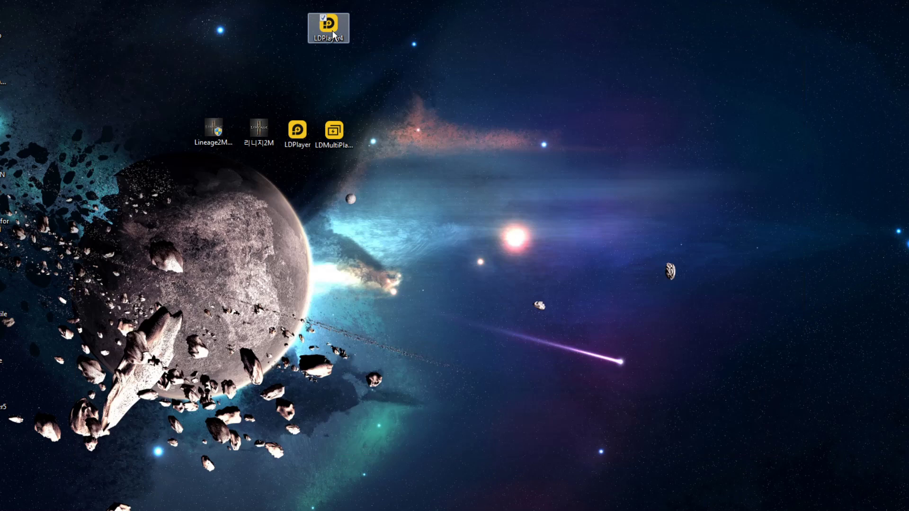
drag(374, 137, 375, 137)
click(395, 205)
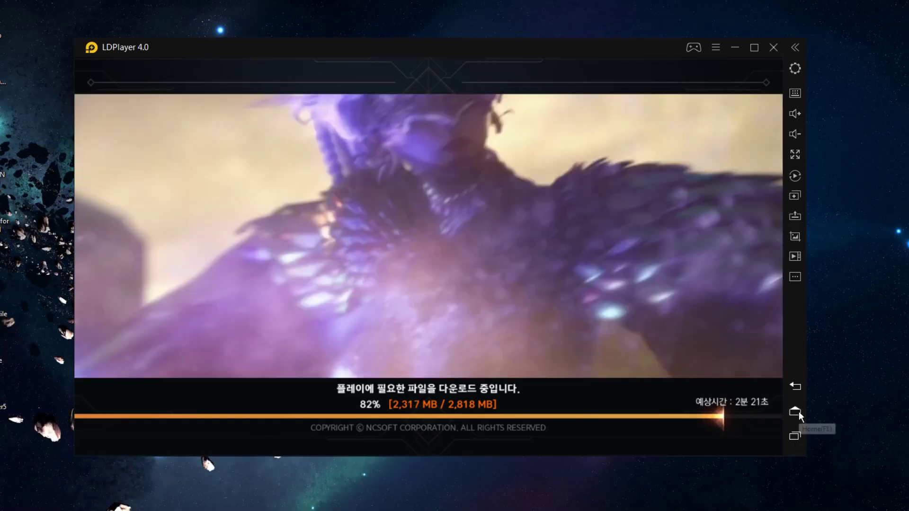
Return to the emulator's home screen and view its About us information, closing it when done.
click(801, 410)
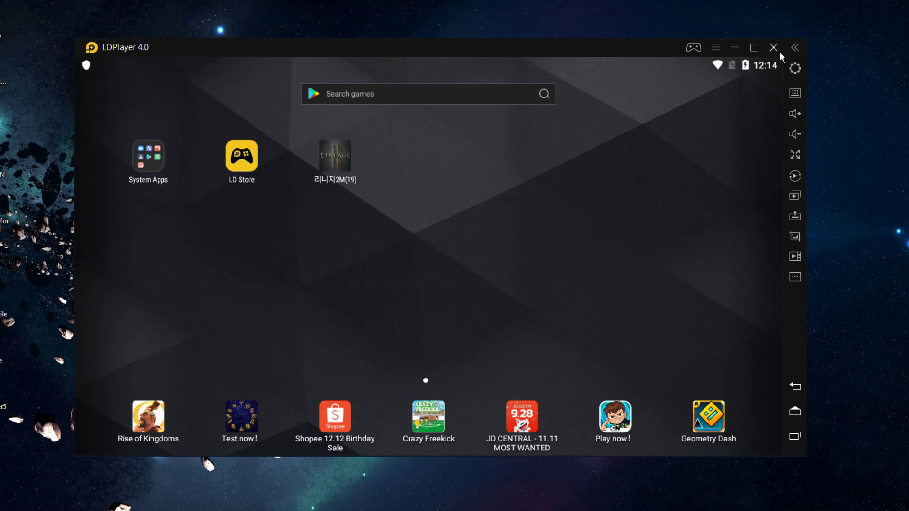
click(715, 47)
click(727, 240)
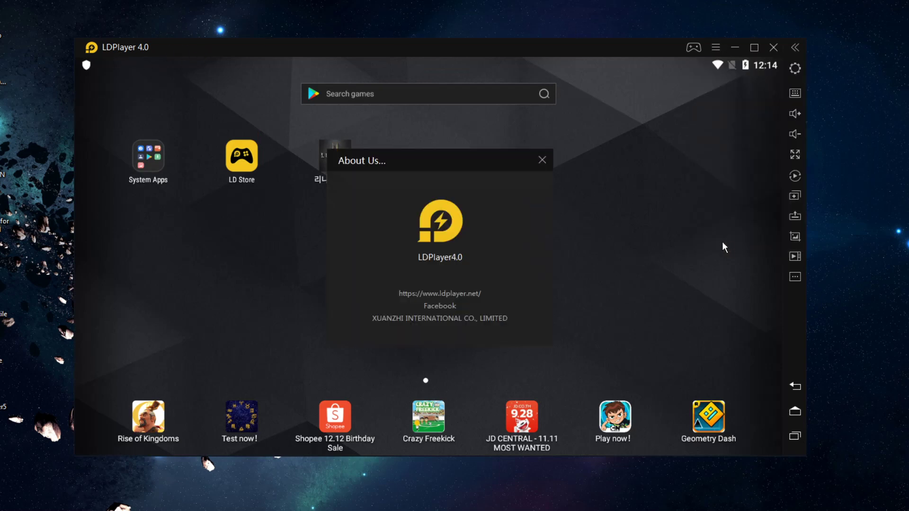
click(542, 160)
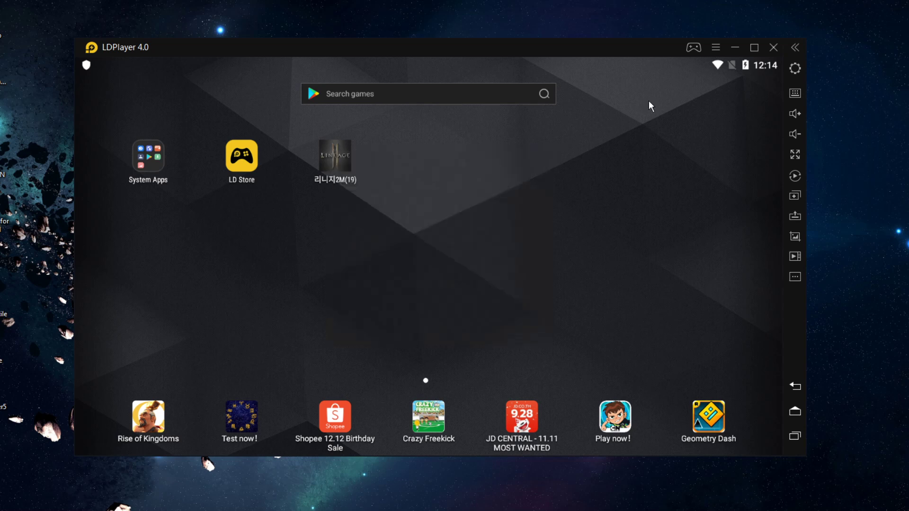
Review the emulator's Advanced, Model, Game, Audio, Network, Shortcuts and Other settings, leaving them without saving.
click(716, 47)
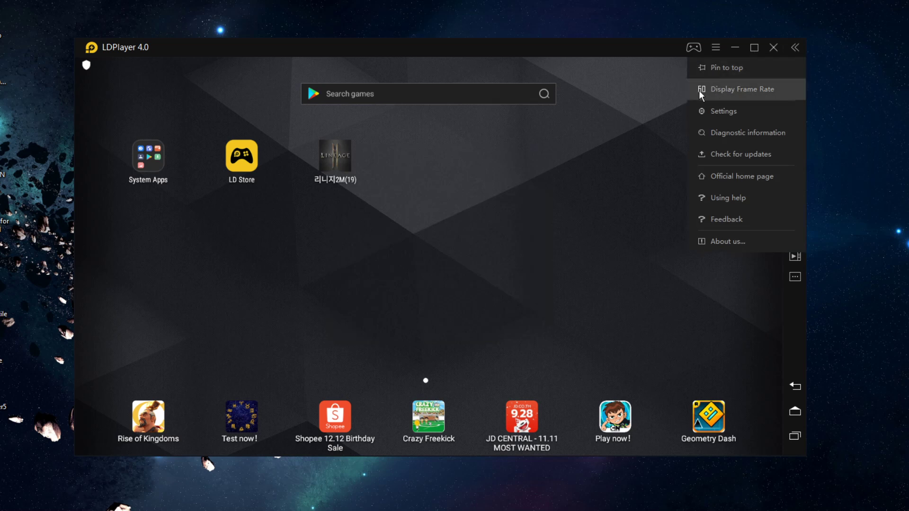
click(724, 113)
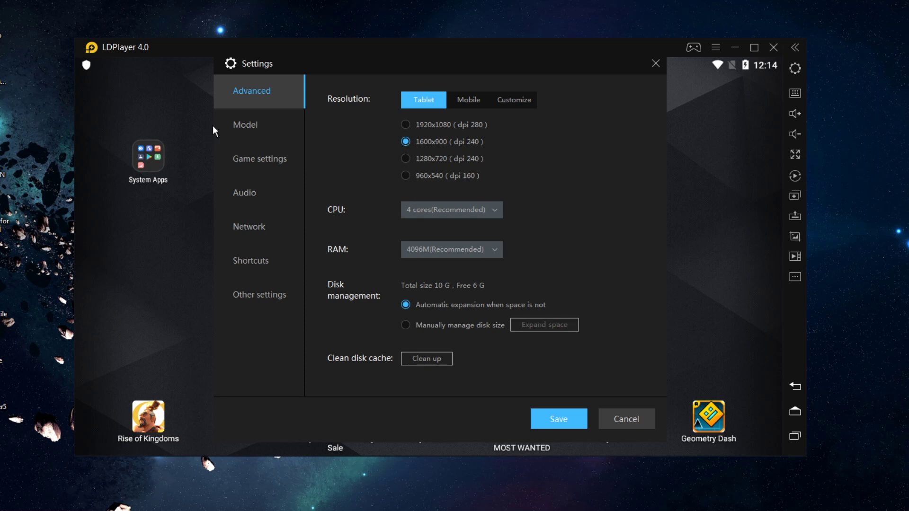
click(246, 125)
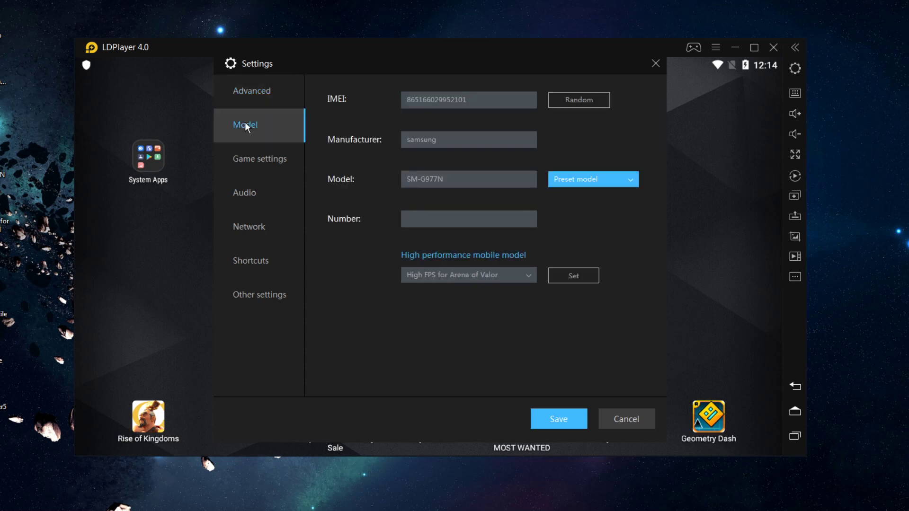
click(266, 160)
click(258, 202)
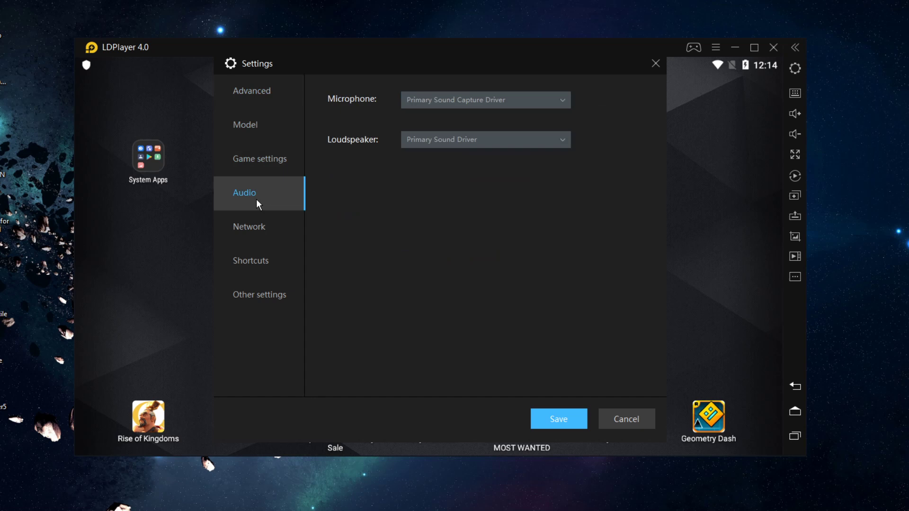
click(257, 235)
click(261, 262)
click(272, 303)
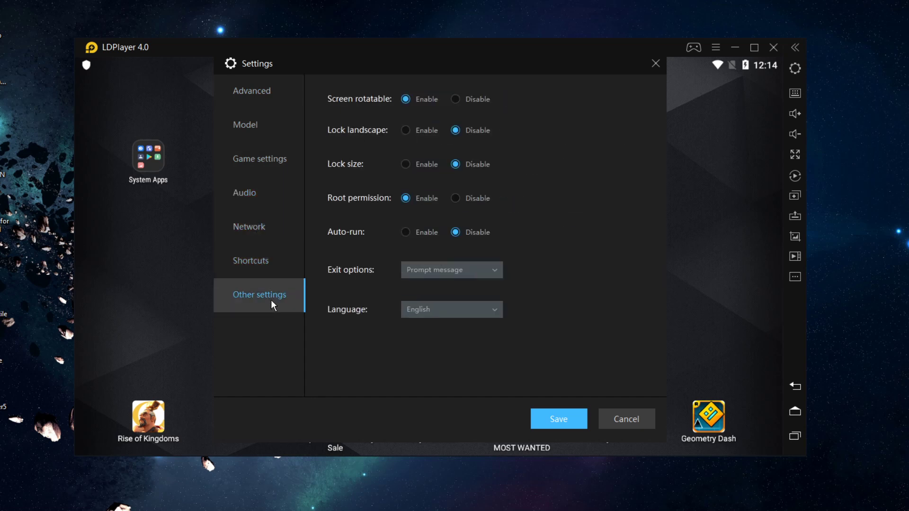
click(656, 65)
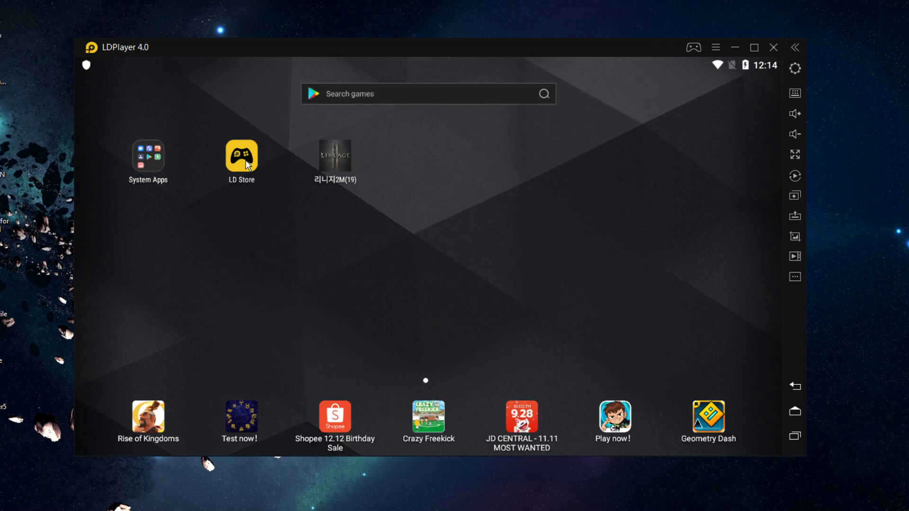
Open LD Store from the emulator's home screen and start a game search.
click(247, 163)
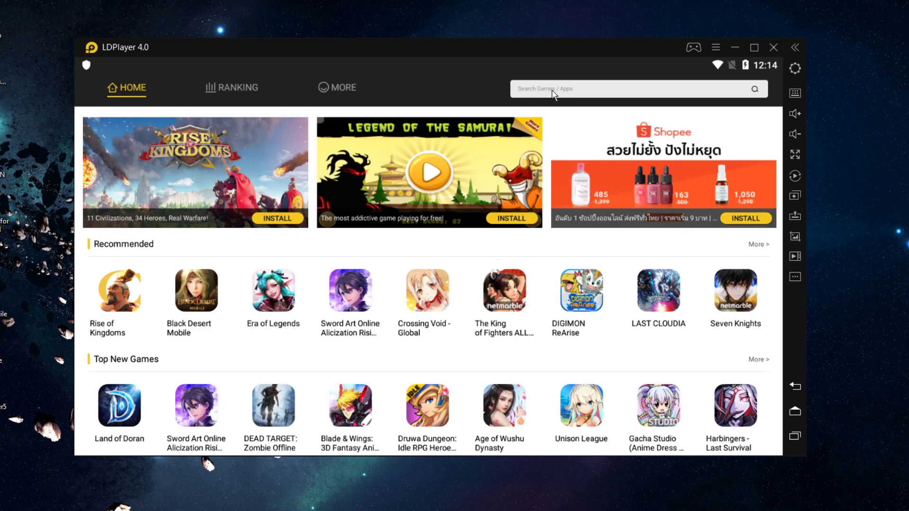
click(554, 90)
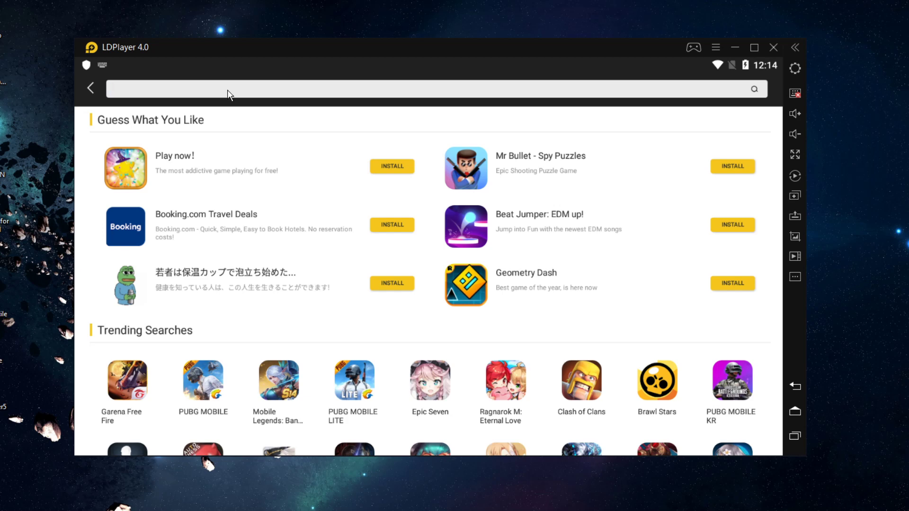
Search Google for "lineage 2m" in a new browser tab and copy the Korean title 리니지2M from the NCSOFT result.
mouse_move(72, 505)
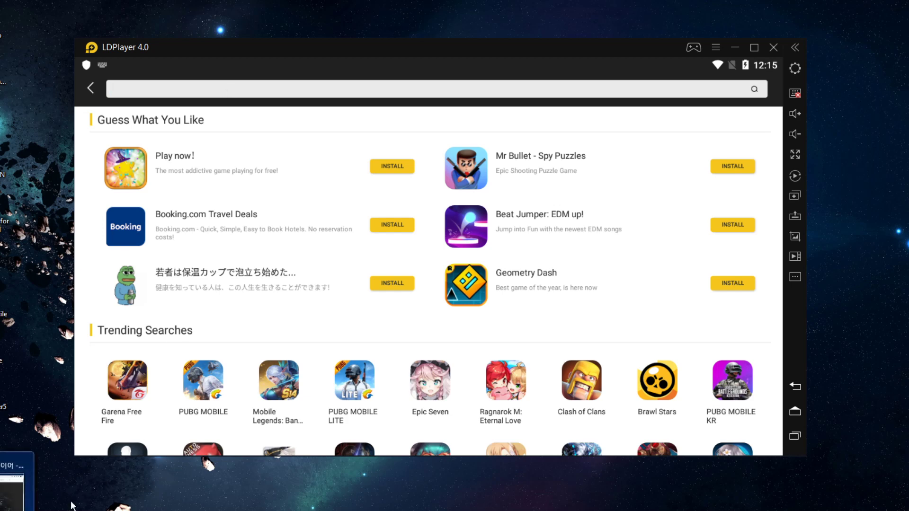
click(14, 486)
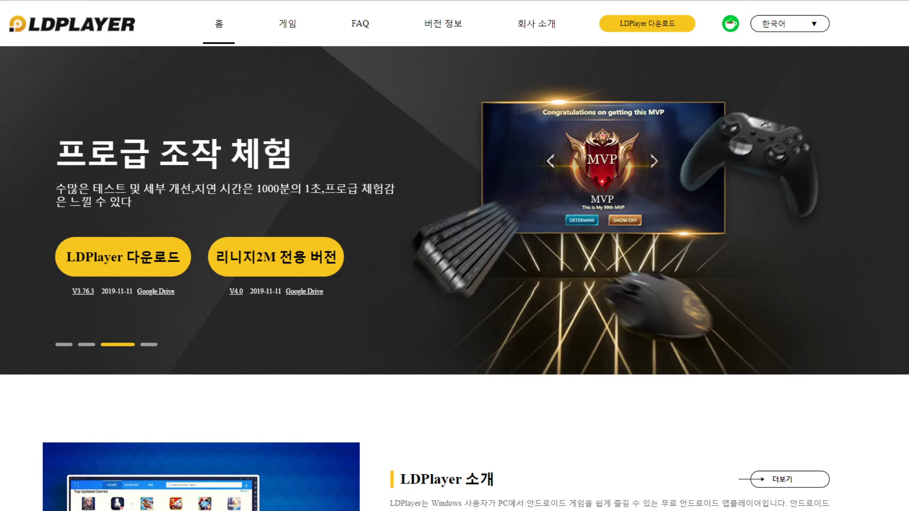
key(ctrl+t)
click(315, 191)
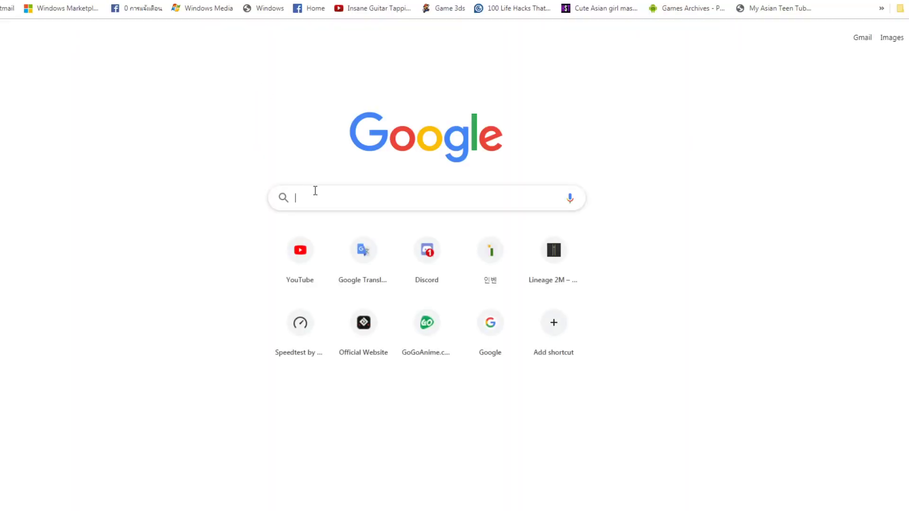
text(lineage)
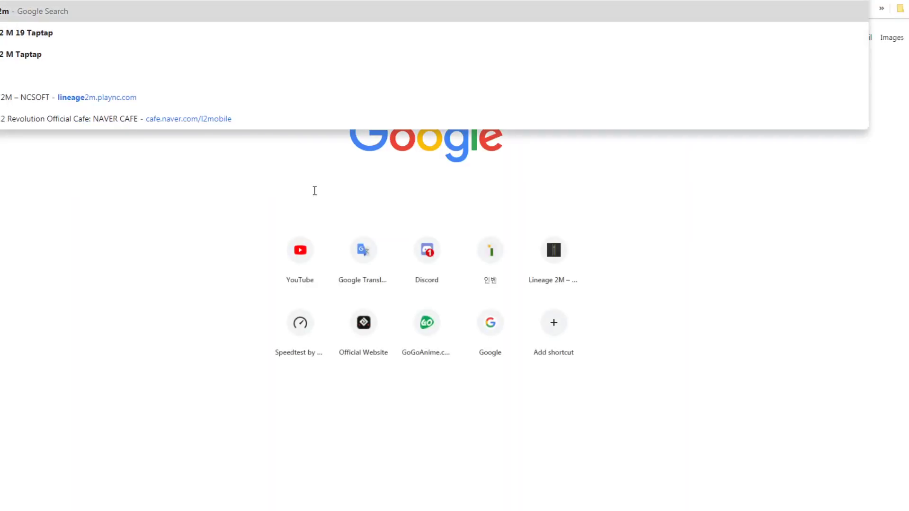
key(Return)
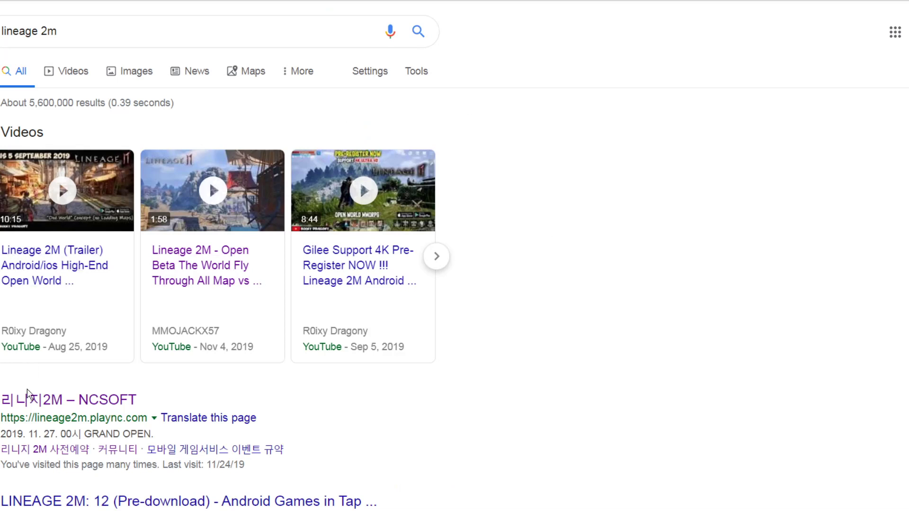
drag(5, 397, 51, 395)
drag(1, 397, 62, 400)
key(ctrl+c)
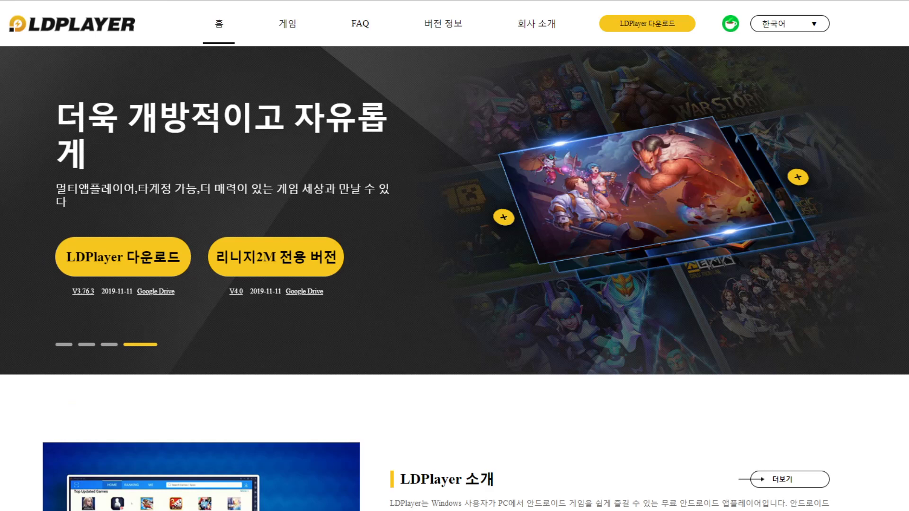
Switch back to LDPlayer and search LD Store for the copied title 리니지2M.
key(alt+Tab)
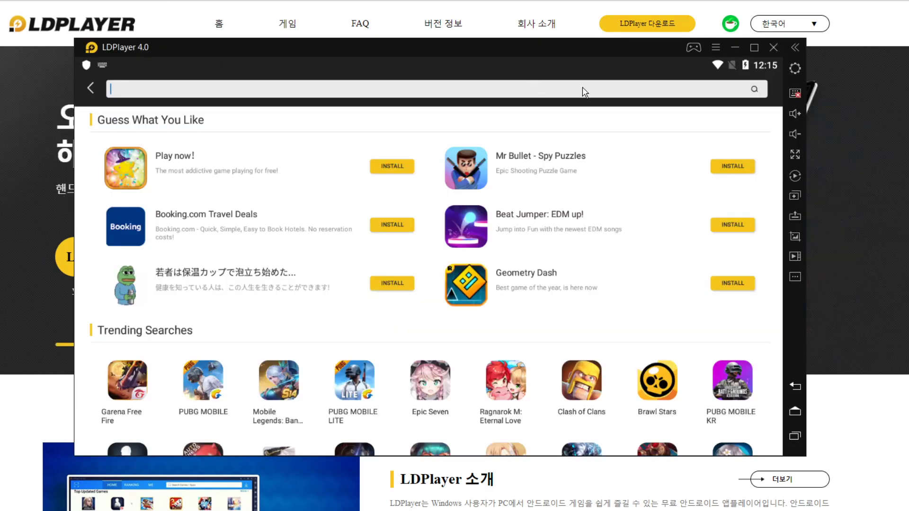
key(ctrl+v)
click(754, 89)
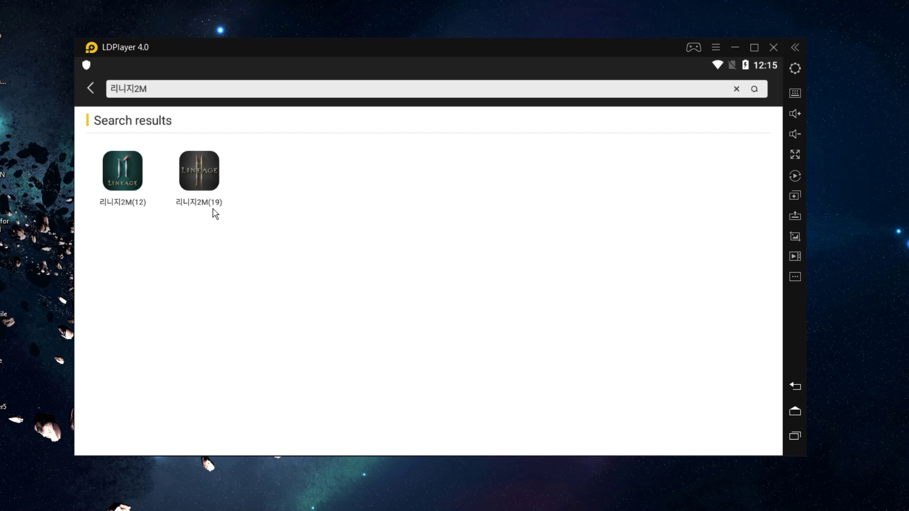
View the store details of 리니지2M(19) and 리니지2M(12), including the additional install options of the (12) version.
click(199, 176)
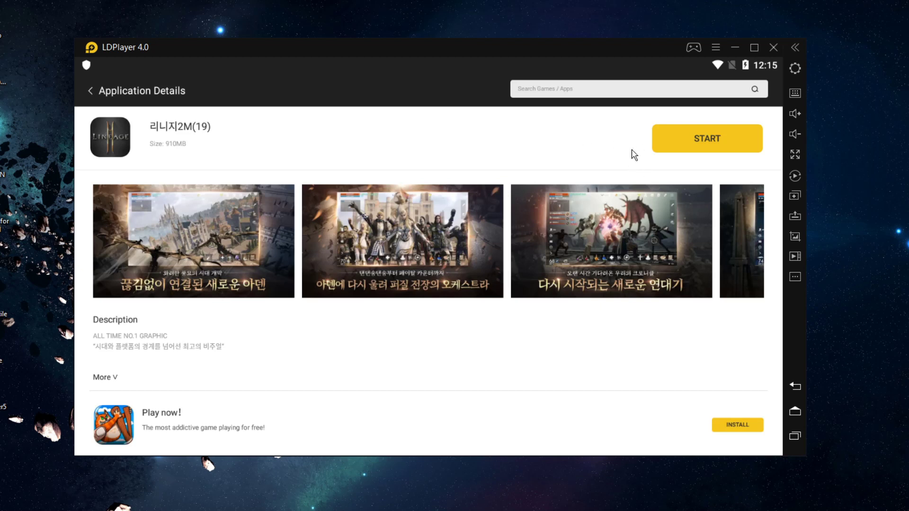
click(90, 91)
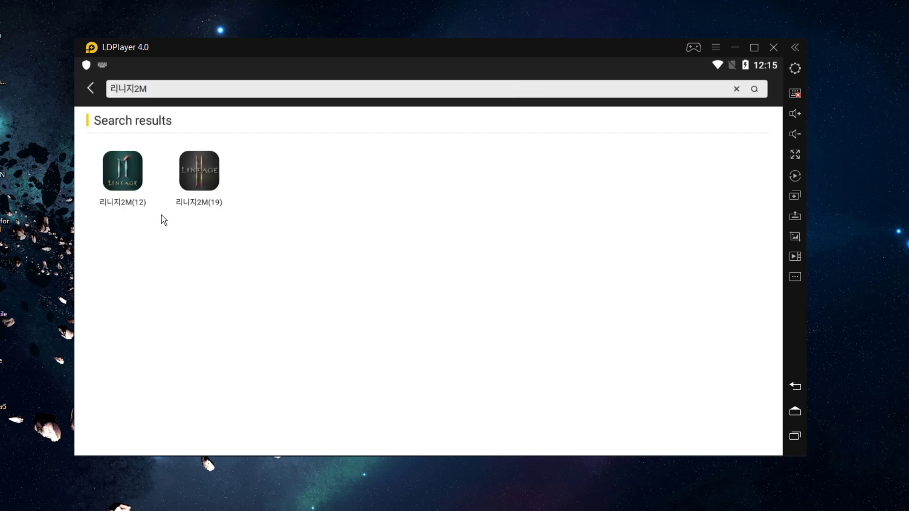
click(126, 178)
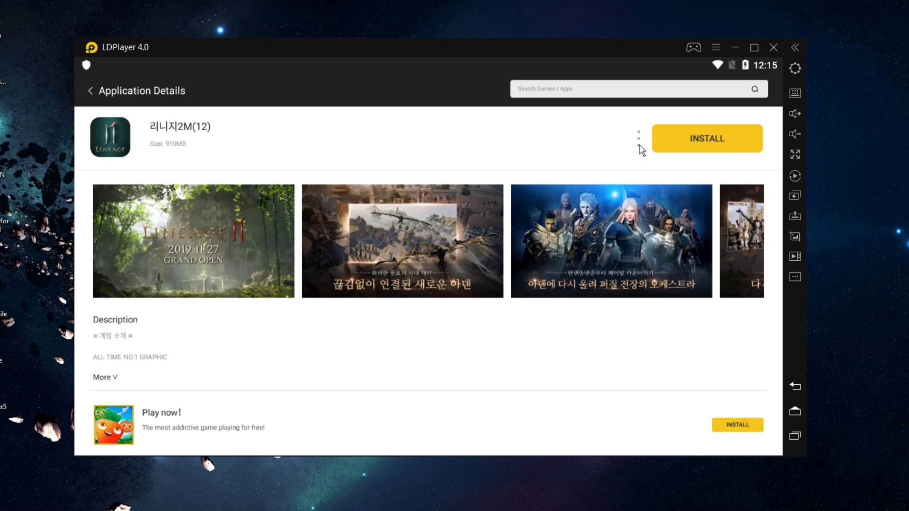
click(639, 144)
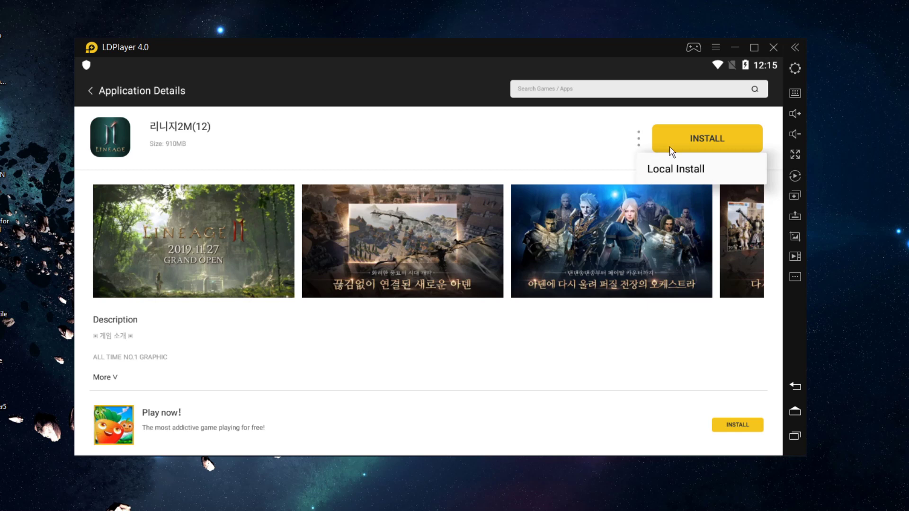
Leave LD Store for the home screen and switch to the running 리니지2M(19) game from the recent apps.
click(798, 418)
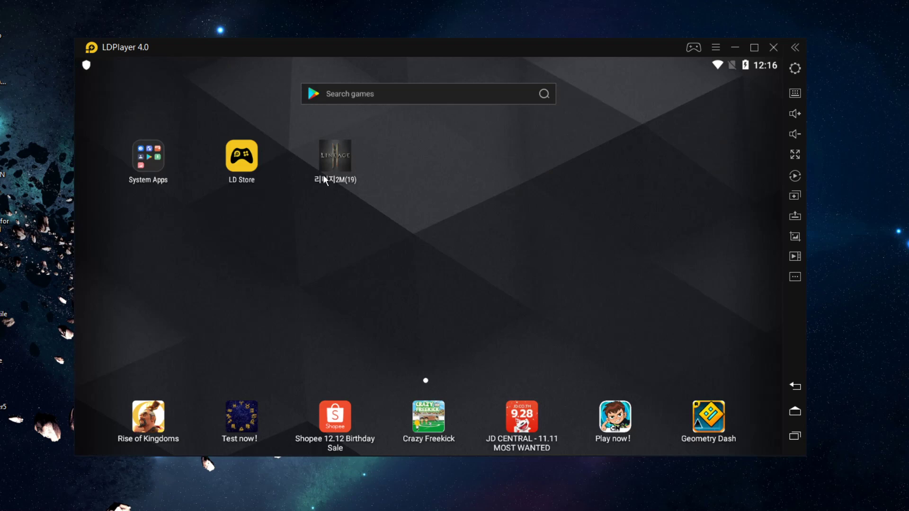
click(799, 437)
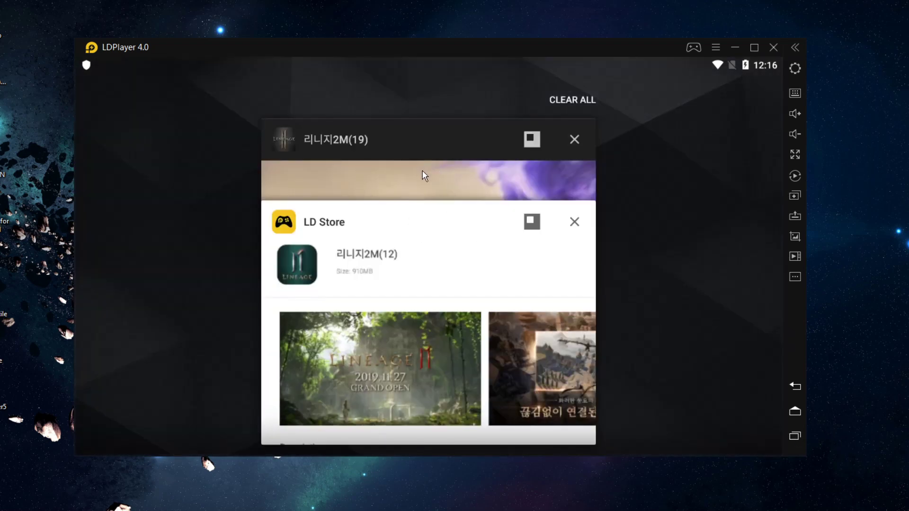
click(425, 177)
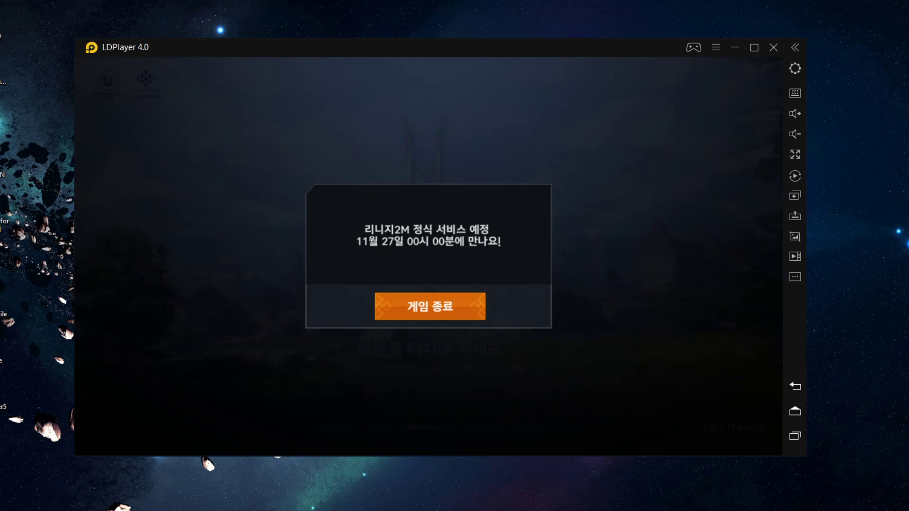
click(350, 473)
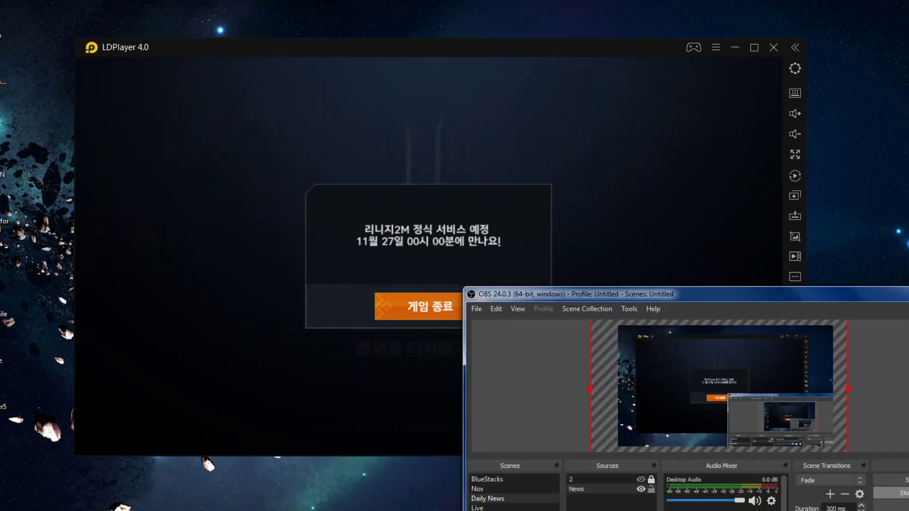